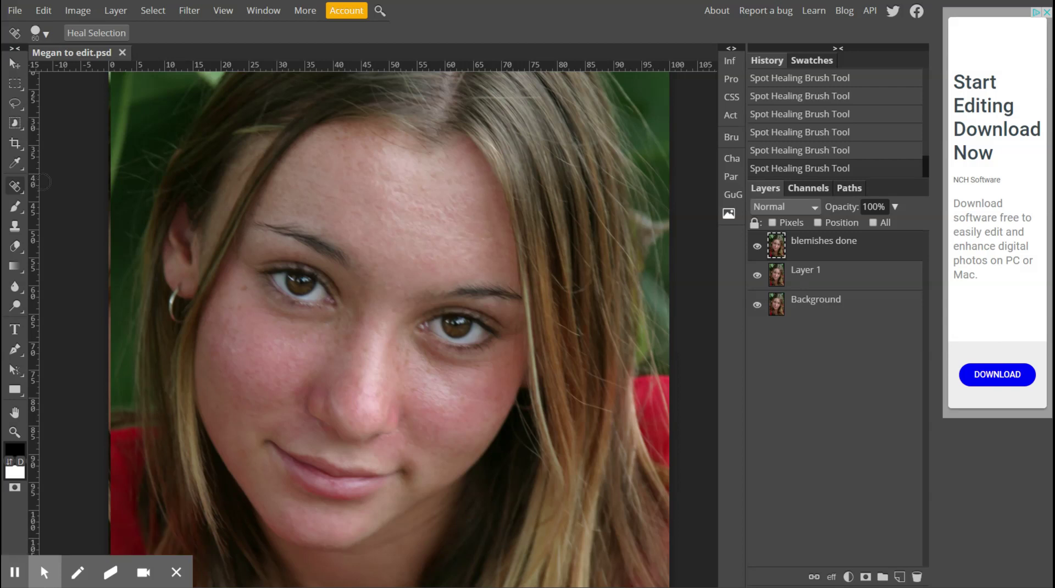
Pick Lasso Select from the lasso tool flyout for freehand selections
left_click(16, 103)
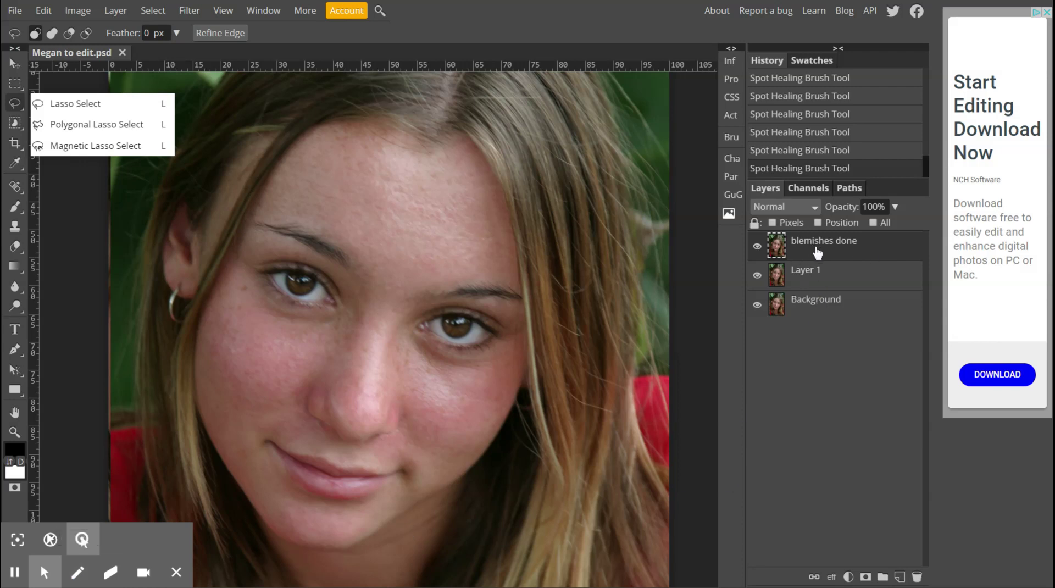
left_click(90, 108)
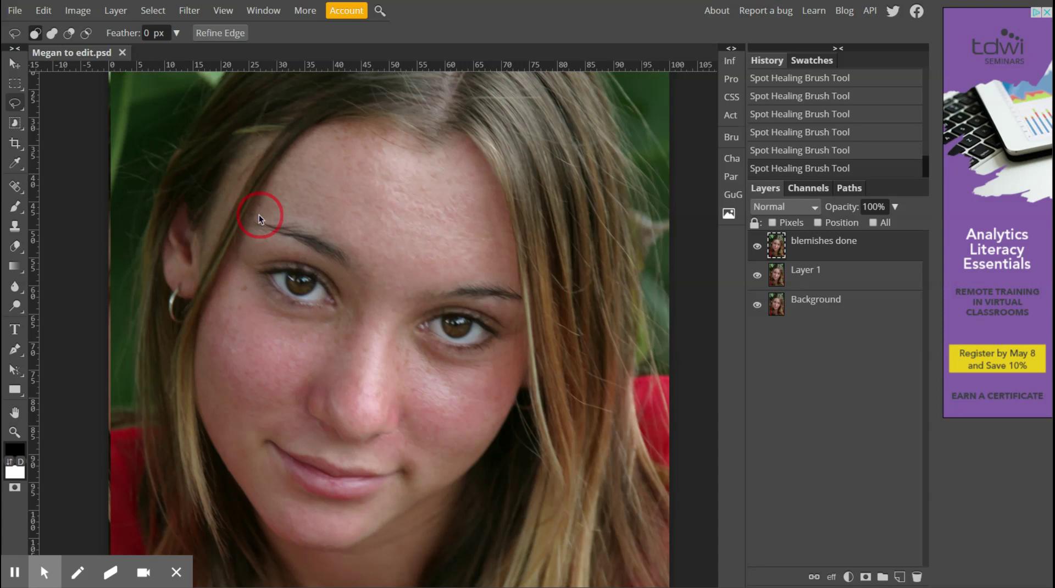
Lasso the forehead skin above the left eyebrow, undoing an accidental deselect
mouse_move(259, 214)
left_mouse_down()
mouse_move(311, 219)
mouse_move(364, 250)
mouse_move(374, 242)
mouse_move(368, 219)
mouse_move(336, 207)
mouse_move(292, 200)
mouse_move(260, 213)
left_mouse_up()
key("shift")
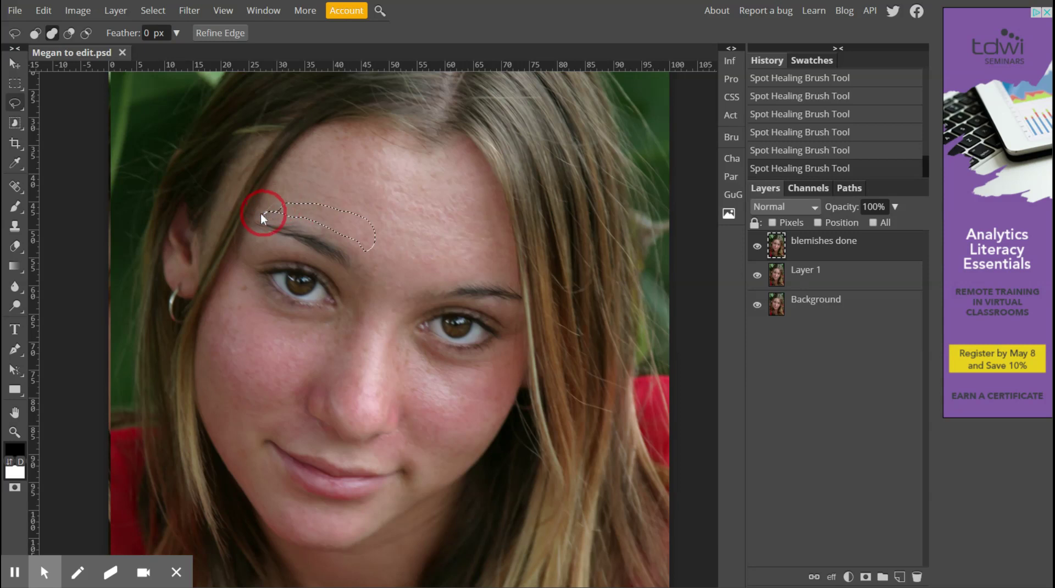
left_click(290, 207)
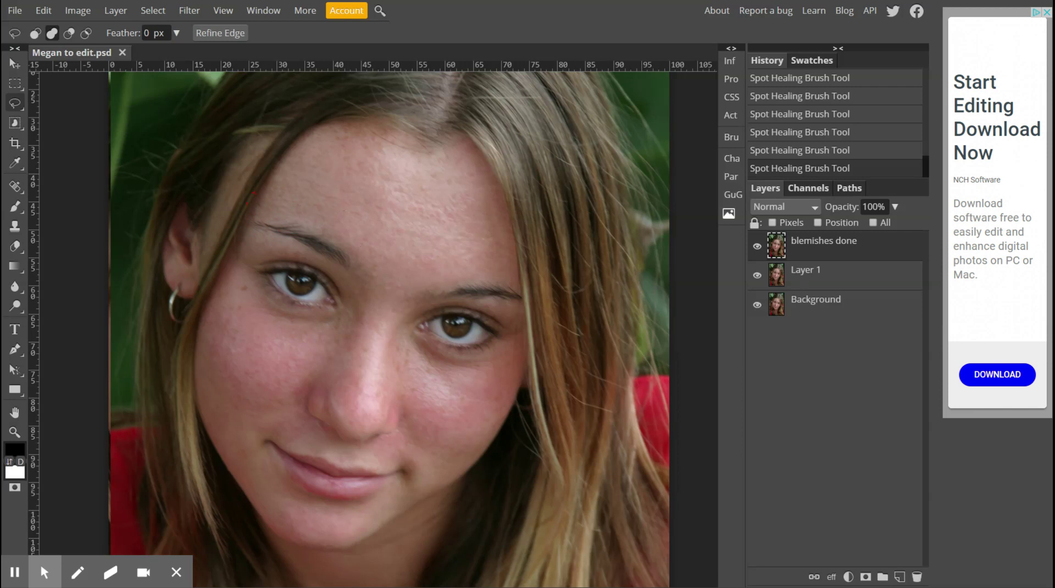
key("ctrl+z")
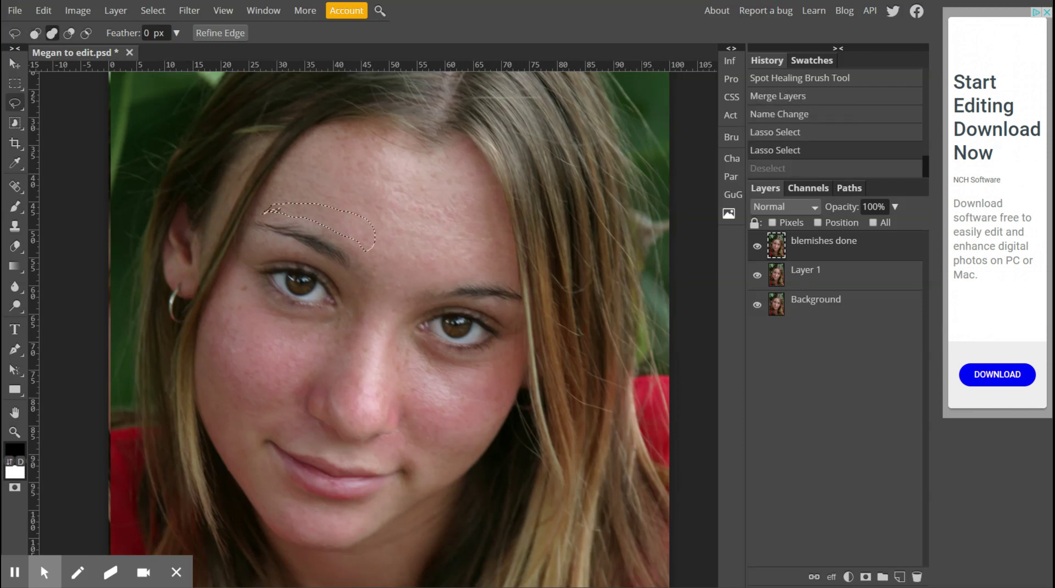
Zoom in, trim the left end of the brow selection and extend it along its outline
scroll(334, 239, "up", 3)
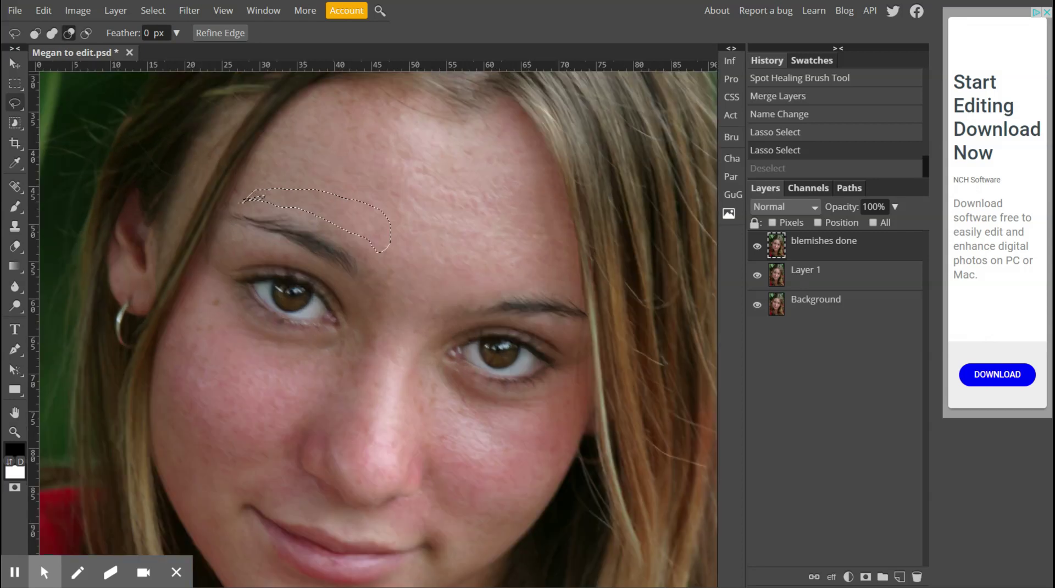
scroll(347, 234, "up", 2)
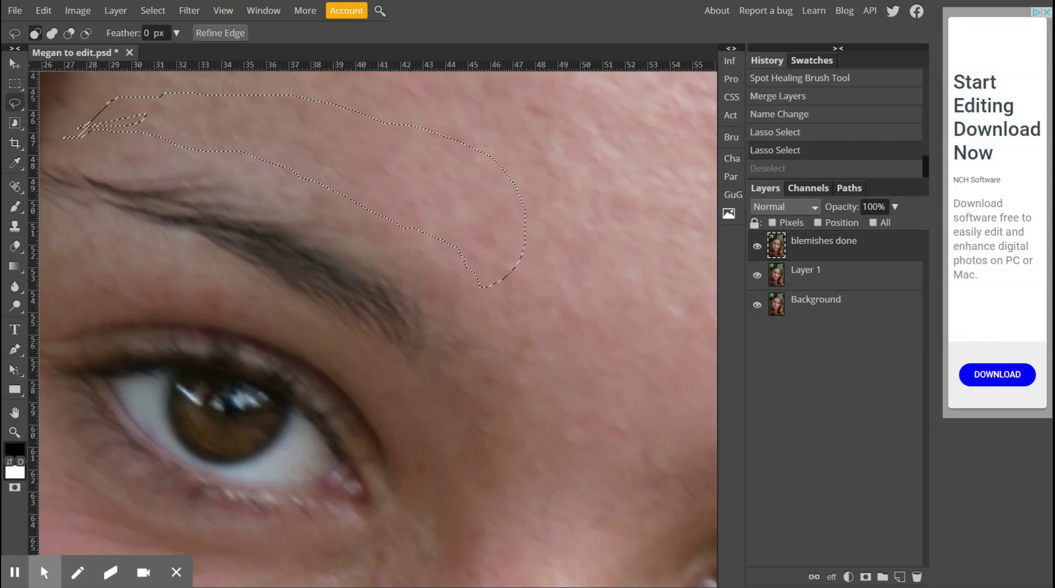
key("alt")
mouse_move(138, 136)
left_mouse_down()
mouse_move(207, 139)
mouse_move(257, 164)
mouse_move(216, 170)
mouse_move(140, 137)
left_mouse_up()
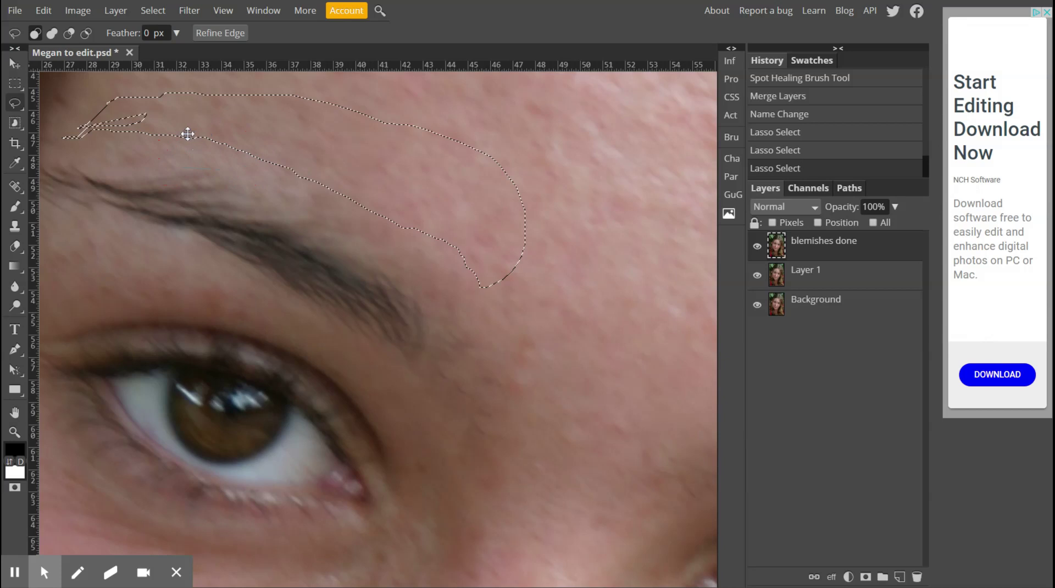
key("shift")
mouse_move(186, 135)
left_mouse_down()
mouse_move(225, 146)
mouse_move(231, 119)
left_mouse_up()
key("alt")
mouse_move(288, 172)
left_mouse_down()
mouse_move(308, 181)
mouse_move(286, 173)
left_mouse_up()
Extend and trim the right end of the brow selection, which a stray click then clears
key("alt")
key("shift")
mouse_move(403, 225)
left_mouse_down()
mouse_move(474, 287)
mouse_move(492, 283)
mouse_move(447, 231)
mouse_move(407, 212)
left_mouse_up()
key("alt")
mouse_move(400, 228)
left_mouse_down()
mouse_move(417, 242)
mouse_move(402, 231)
left_mouse_up()
left_click(405, 230)
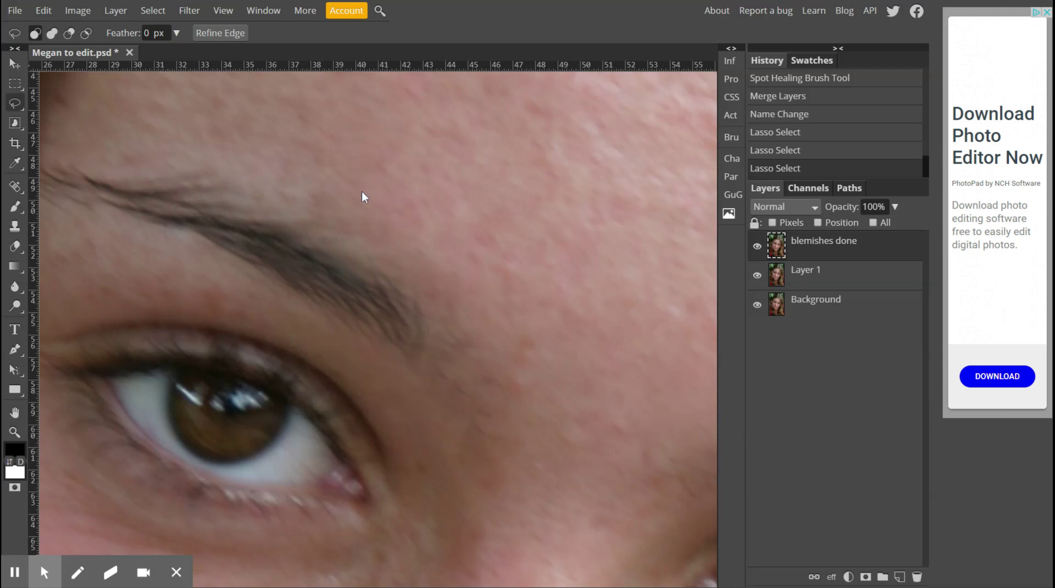
Undo the deselect to restore the brow selection, then trim its lower edge
key("ctrl+z")
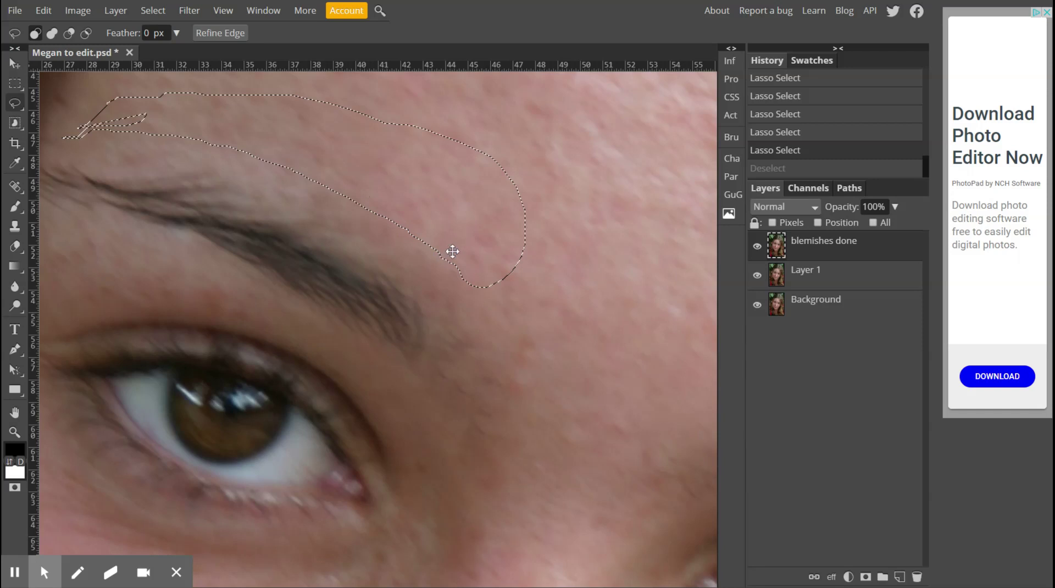
key("shift")
key("alt")
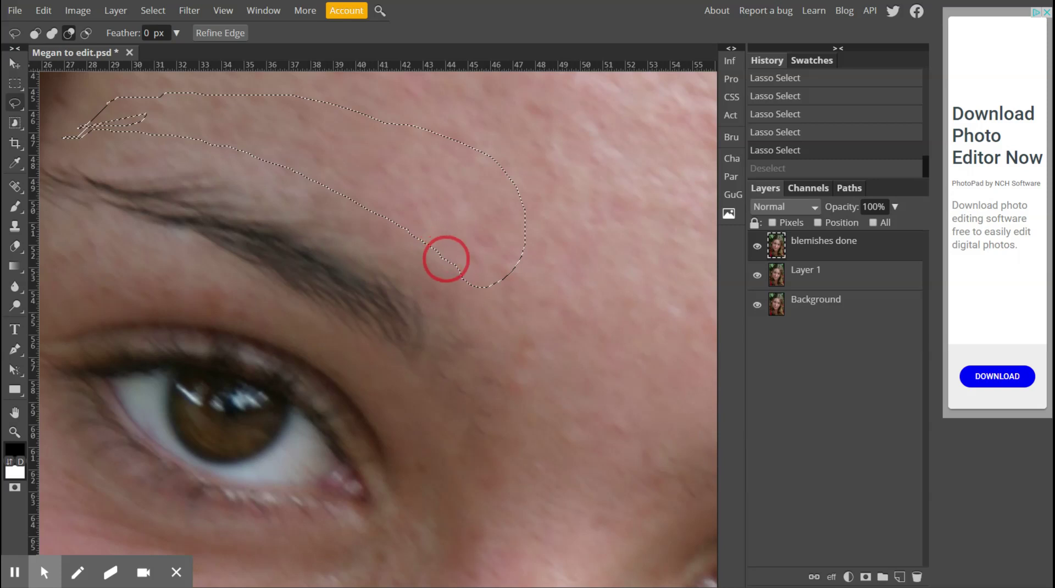
mouse_move(447, 262)
left_mouse_down()
mouse_move(436, 254)
mouse_move(480, 290)
mouse_move(454, 264)
mouse_move(459, 283)
mouse_move(469, 280)
mouse_move(456, 288)
left_mouse_up()
key("alt")
key("alt")
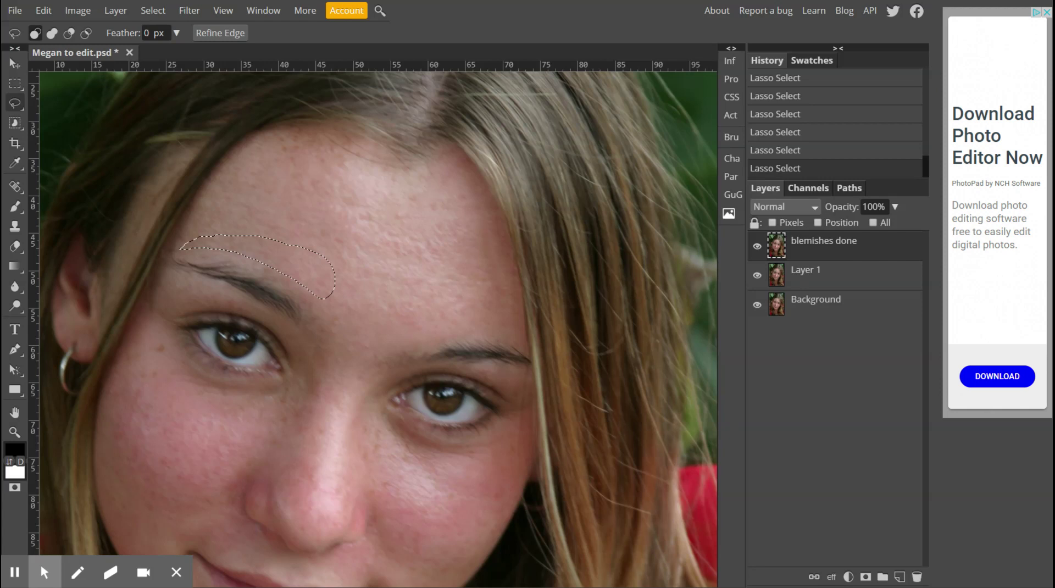
Feather the left-brow selection by 5 px and copy it onto a new Layer 2
left_click(157, 15)
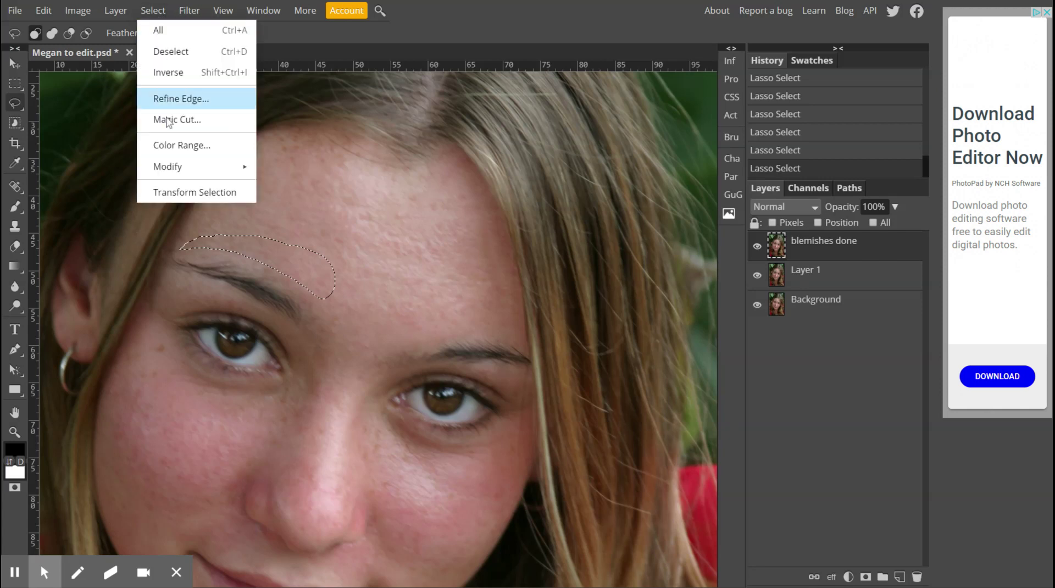
mouse_move(215, 173)
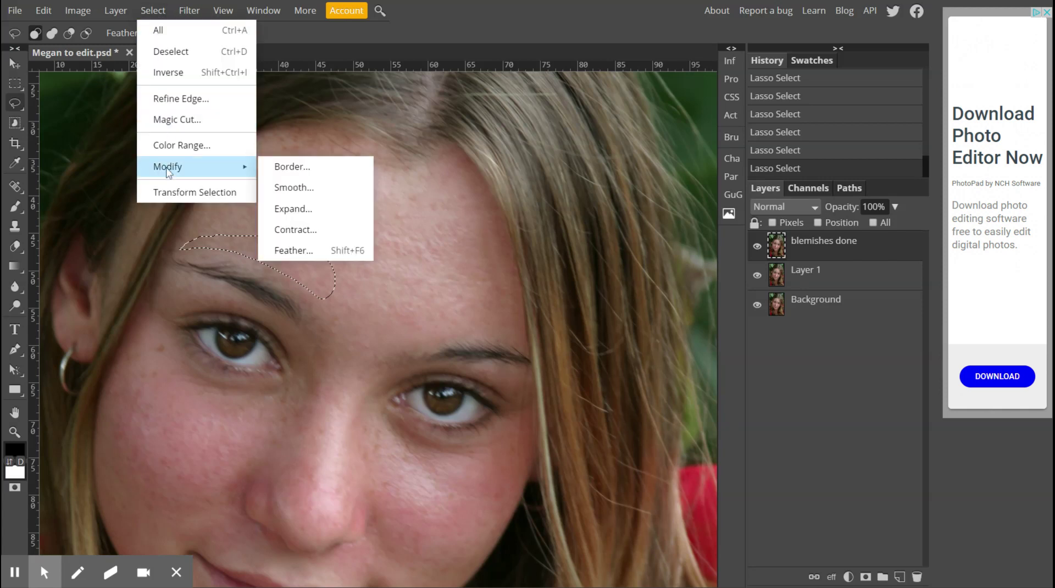
left_click(297, 250)
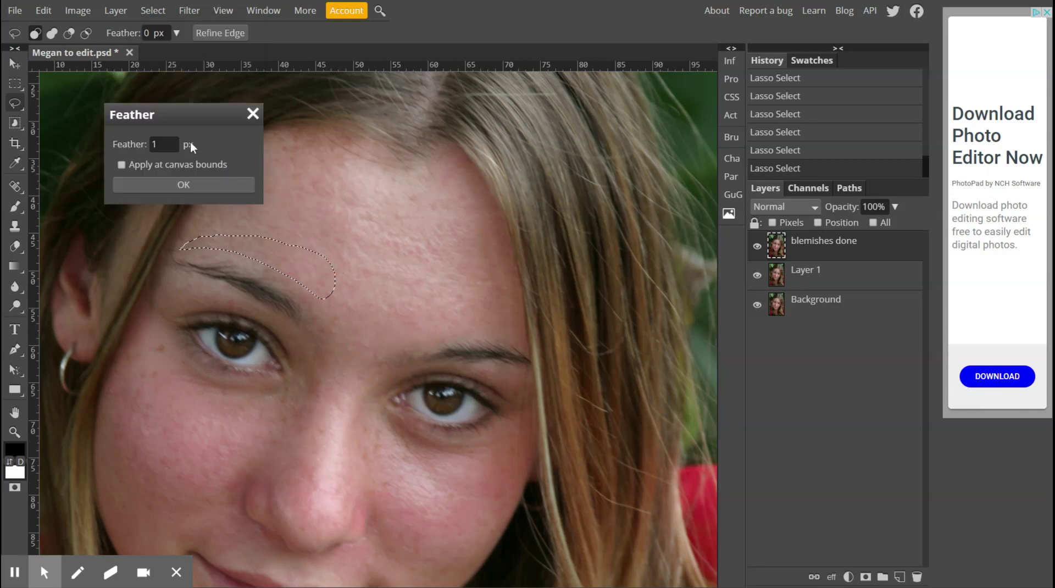
double_click(164, 144)
type("5")
left_click(187, 184)
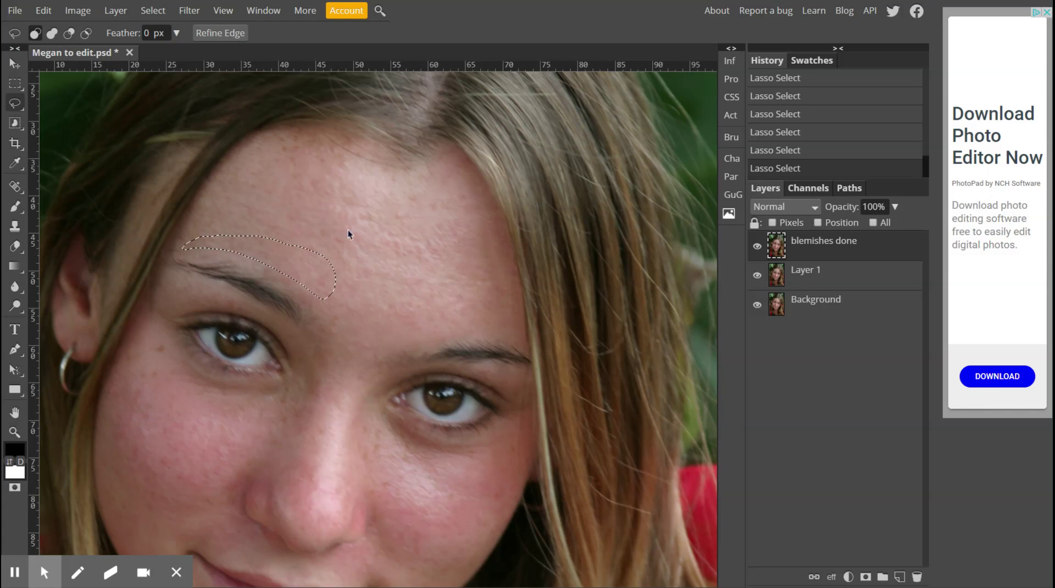
key("ctrl+j")
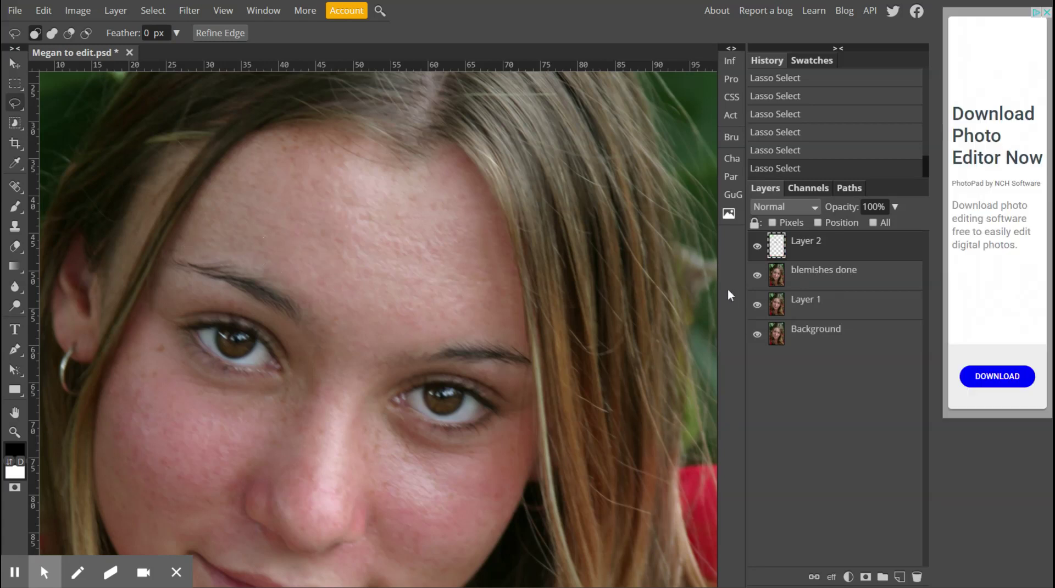
Hide blemishes done, Layer 1 and Background to inspect the patch, then show them again
left_click(757, 276)
left_click(757, 305)
left_click(757, 334)
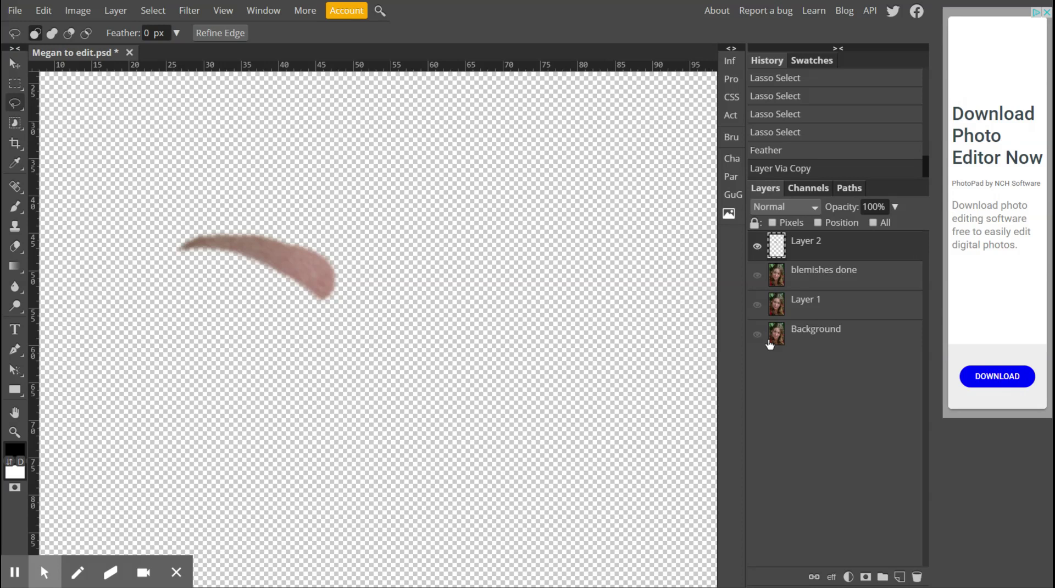
left_click(757, 276)
left_click(757, 305)
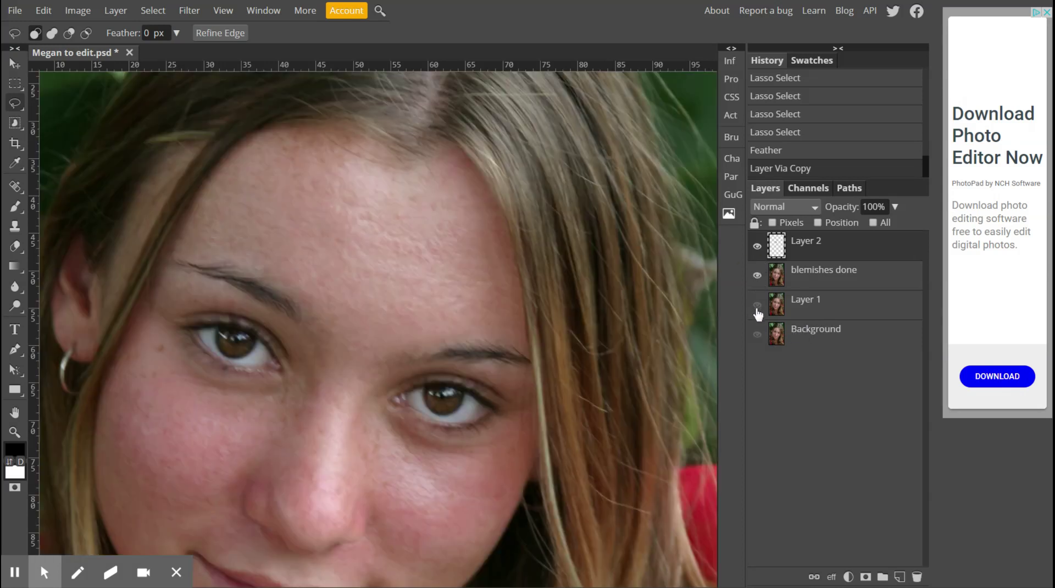
left_click(757, 335)
left_click(13, 63)
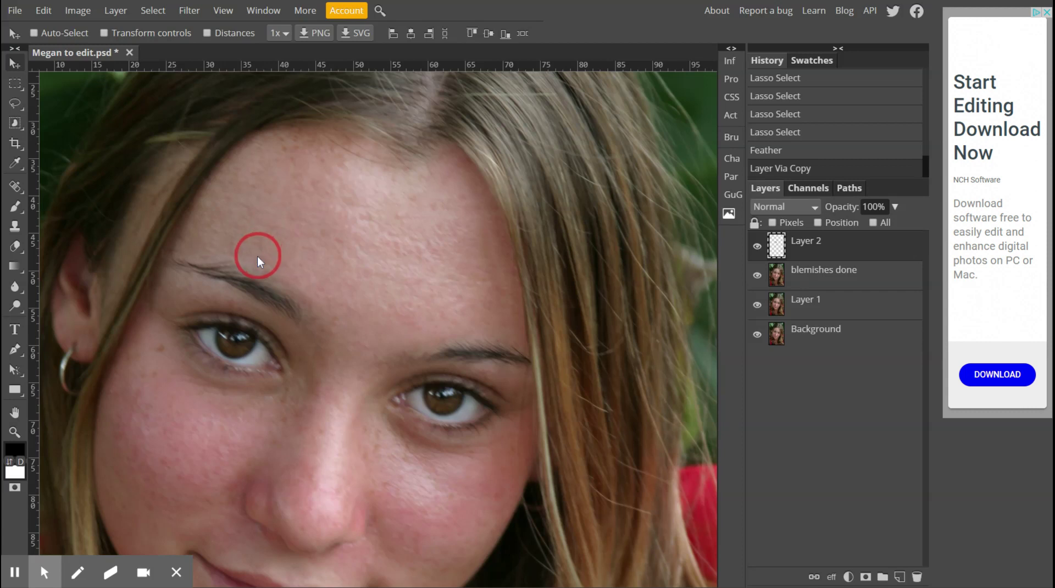
Move the Layer 2 skin patch down-left over the left eyebrow
left_click_drag(258, 258, 248, 265)
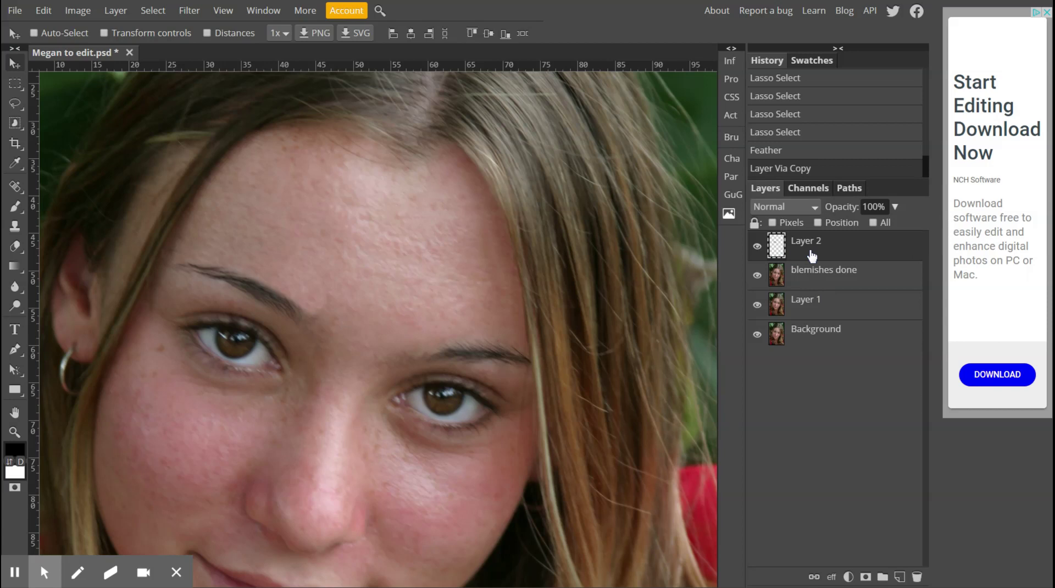
left_click(822, 283)
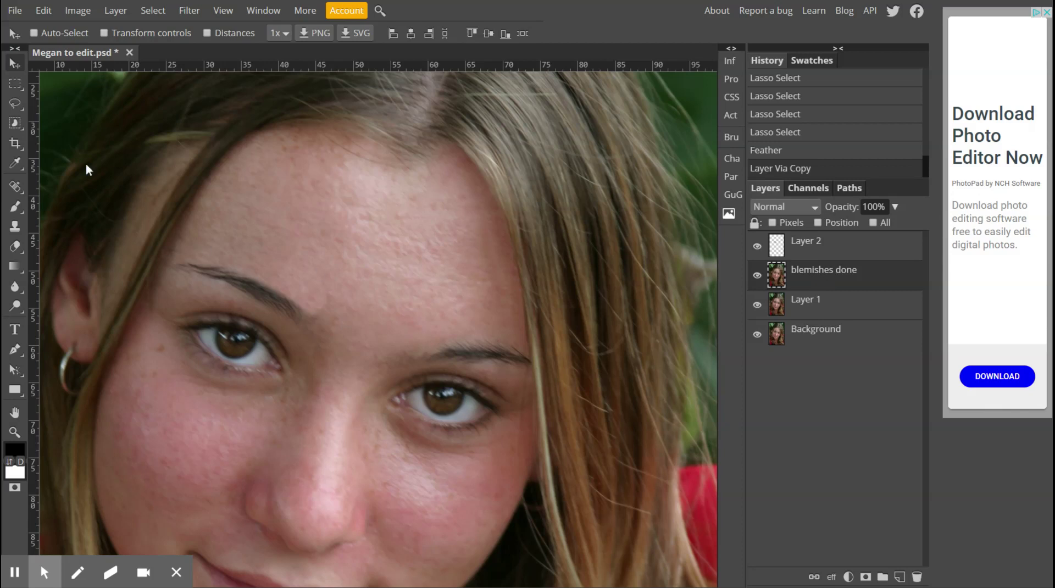
Lasso a strip of forehead skin above the right eyebrow on the blemishes done layer
left_click(14, 103)
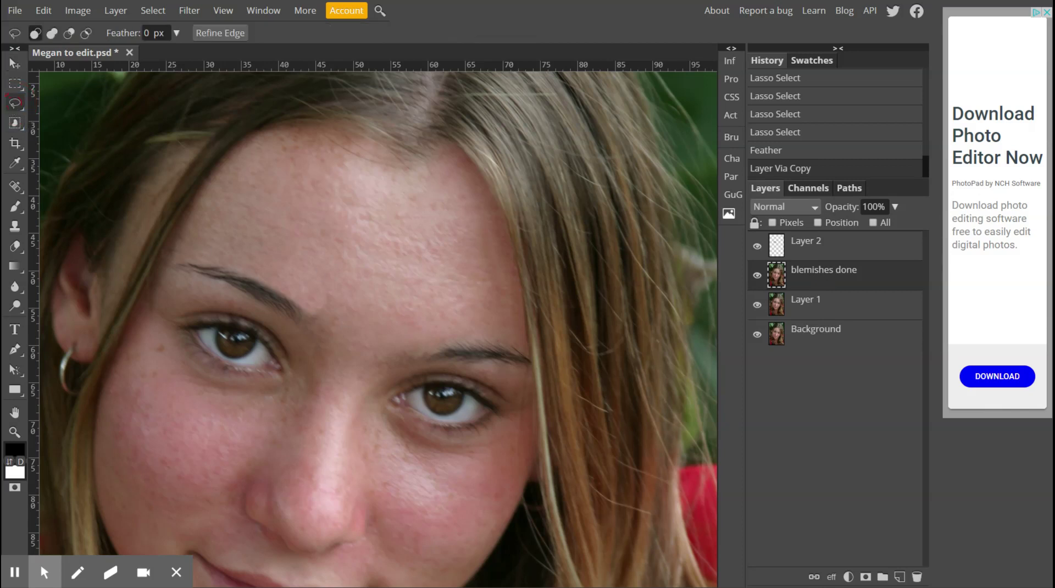
mouse_move(373, 347)
left_mouse_down()
mouse_move(523, 336)
mouse_move(478, 300)
mouse_move(425, 297)
mouse_move(403, 304)
mouse_move(382, 352)
left_mouse_up()
left_click(15, 574)
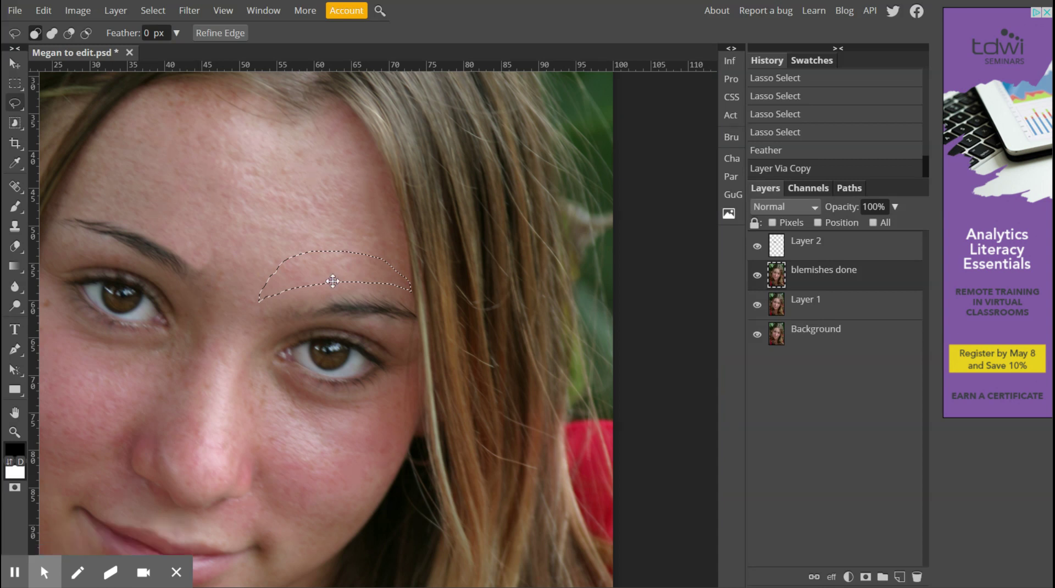
Feather the right-brow selection by 5 px and copy it onto a new Layer 3
left_click(158, 10)
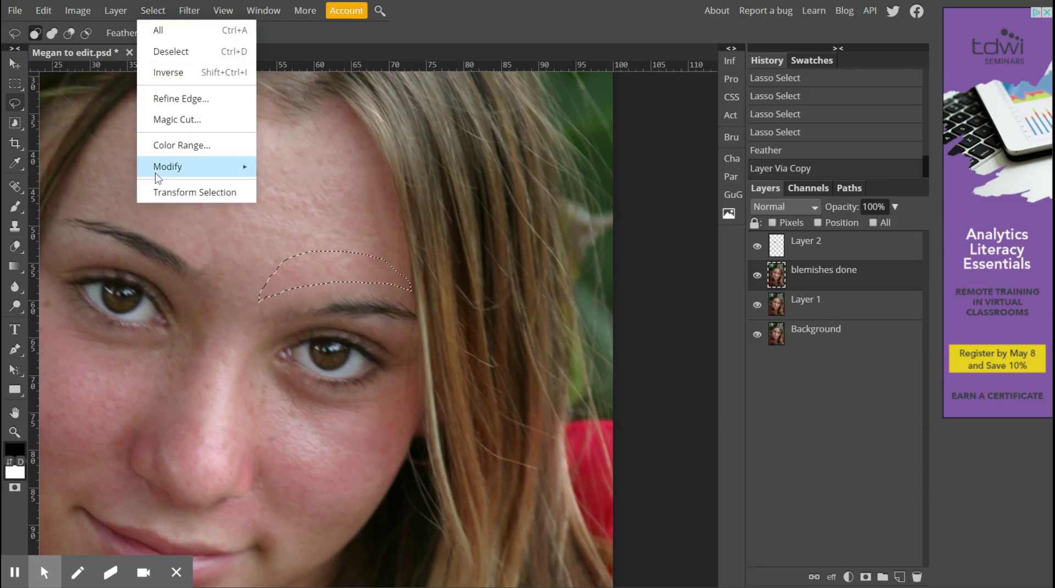
mouse_move(155, 173)
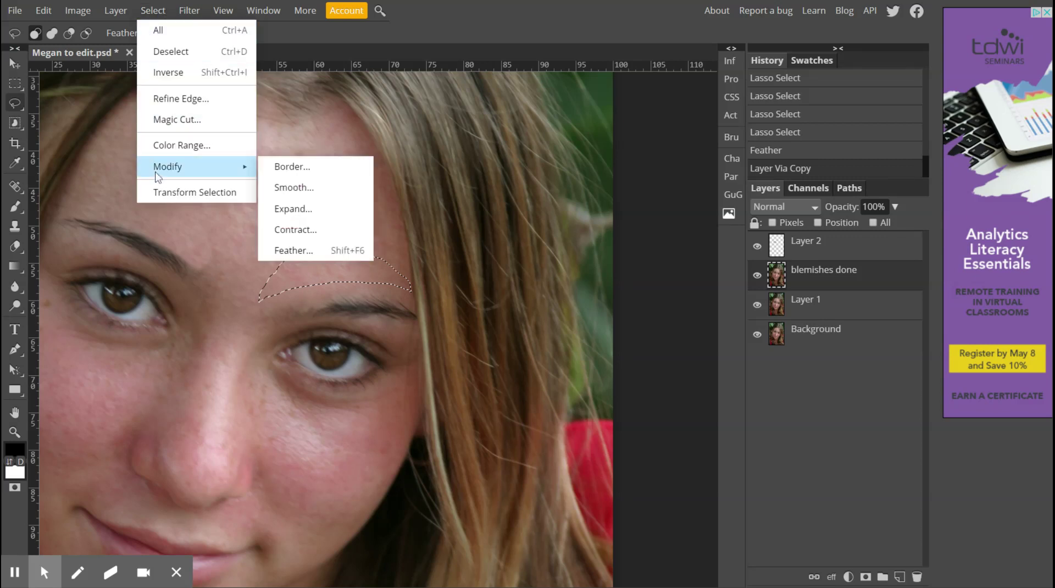
left_click(284, 252)
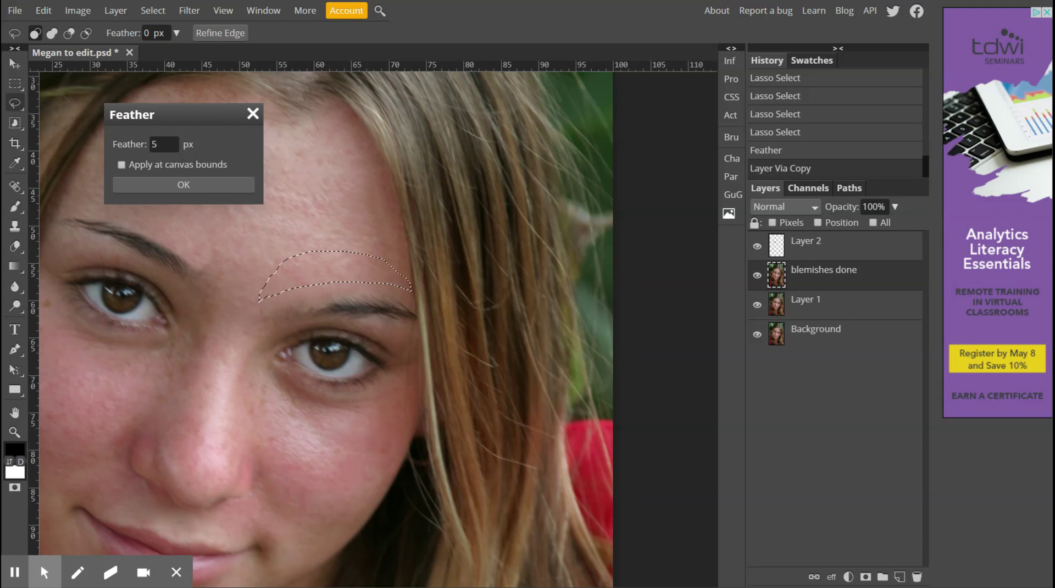
left_click(183, 185)
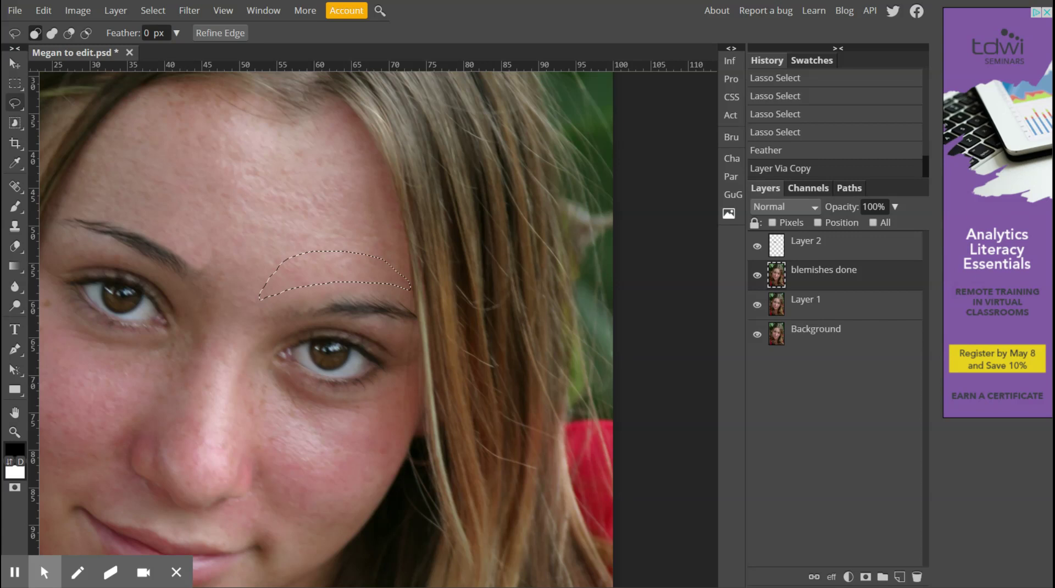
key("ctrl+j")
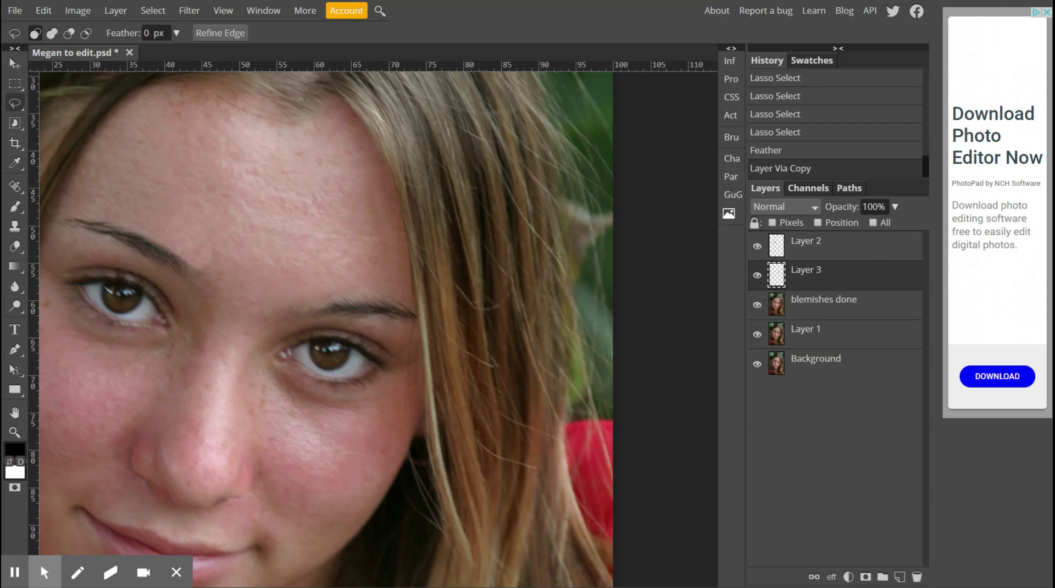
Nudge the Layer 3 skin patch a few pixels up over the right eyebrow
left_click(15, 64)
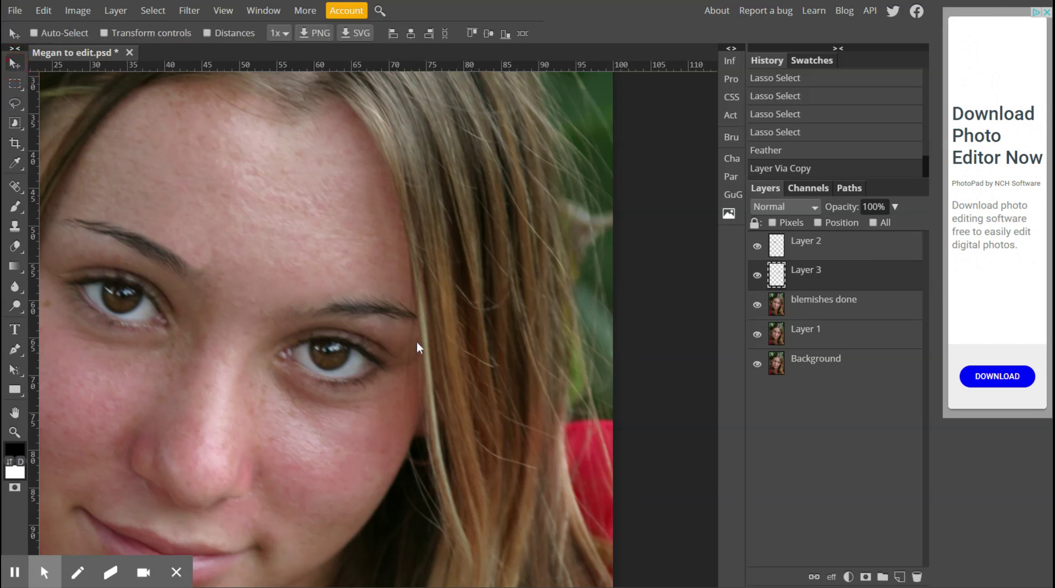
left_click(354, 277)
left_click_drag(353, 290, 353, 286)
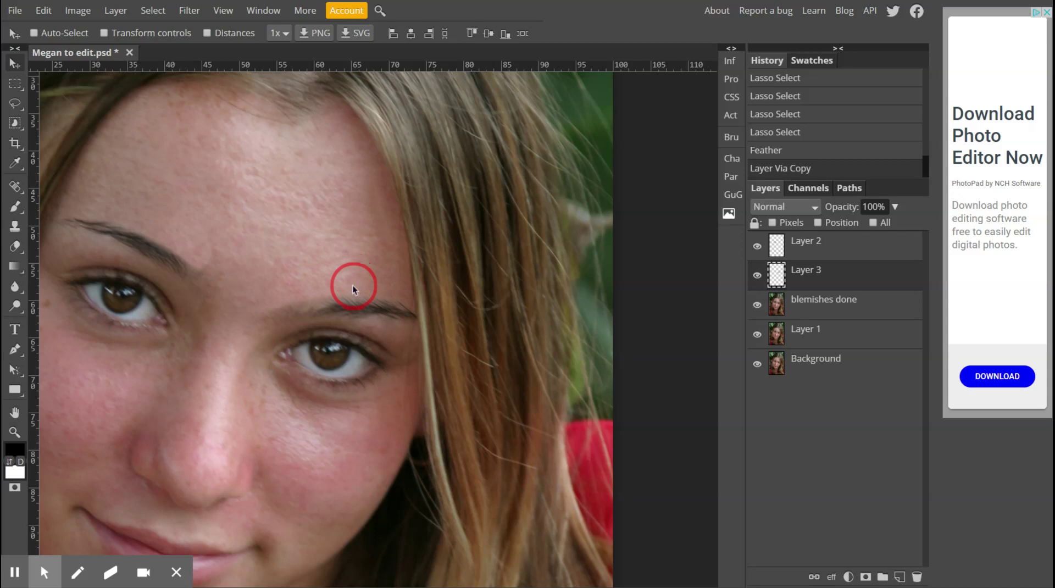
left_click_drag(352, 285, 353, 286)
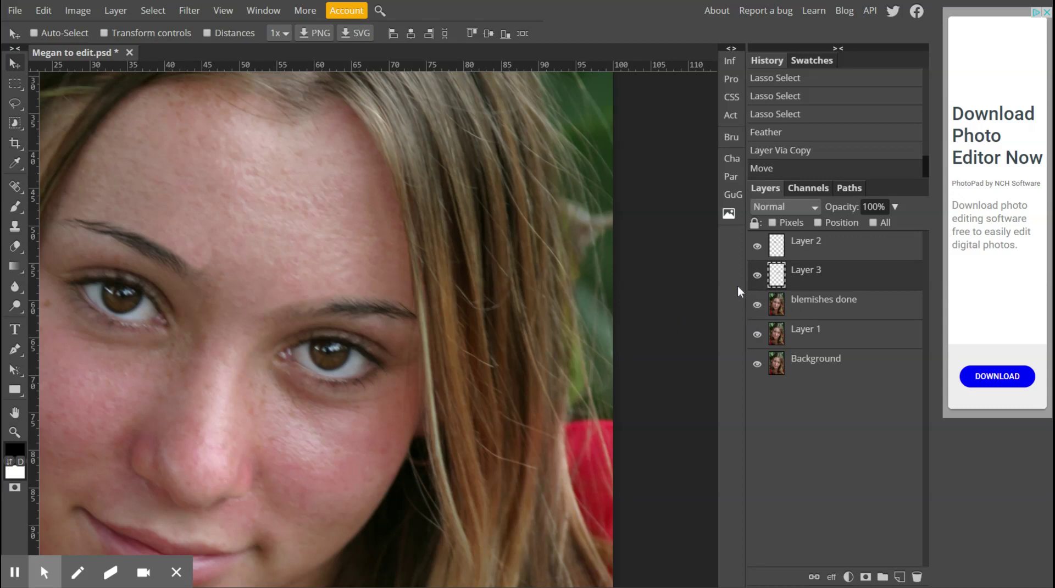
From Layer 2, stamp all visible layers into a new top layer and rename it 'eyebrows done'
left_click(844, 246)
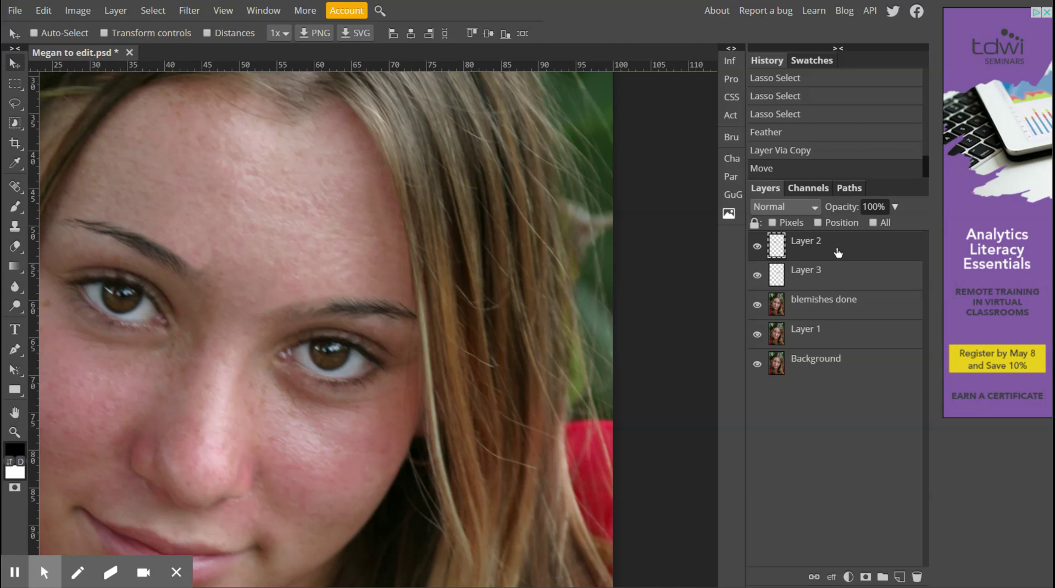
key("ctrl+shift+alt+e")
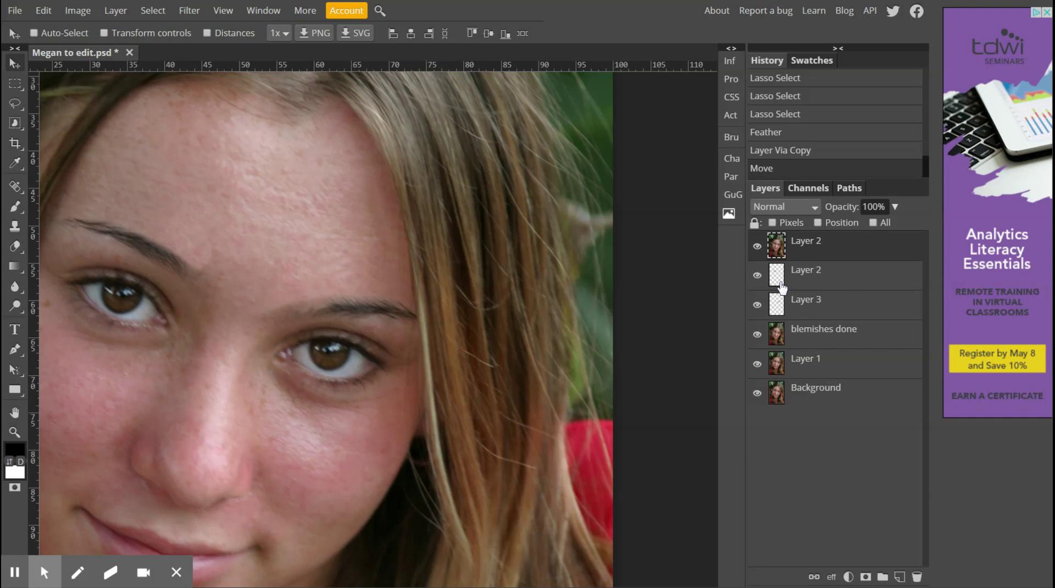
double_click(804, 242)
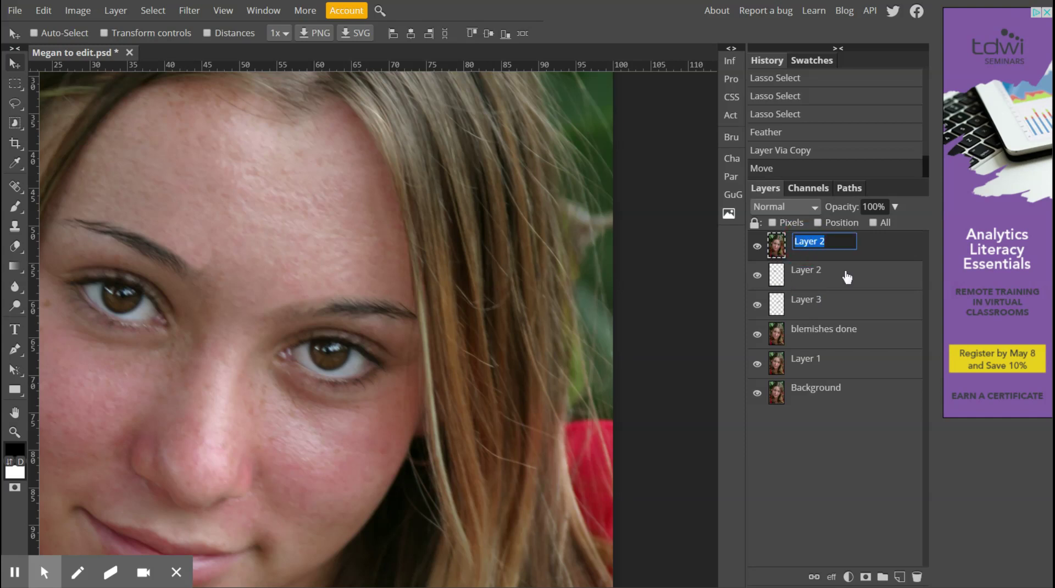
type("eyebrows done")
key("Return")
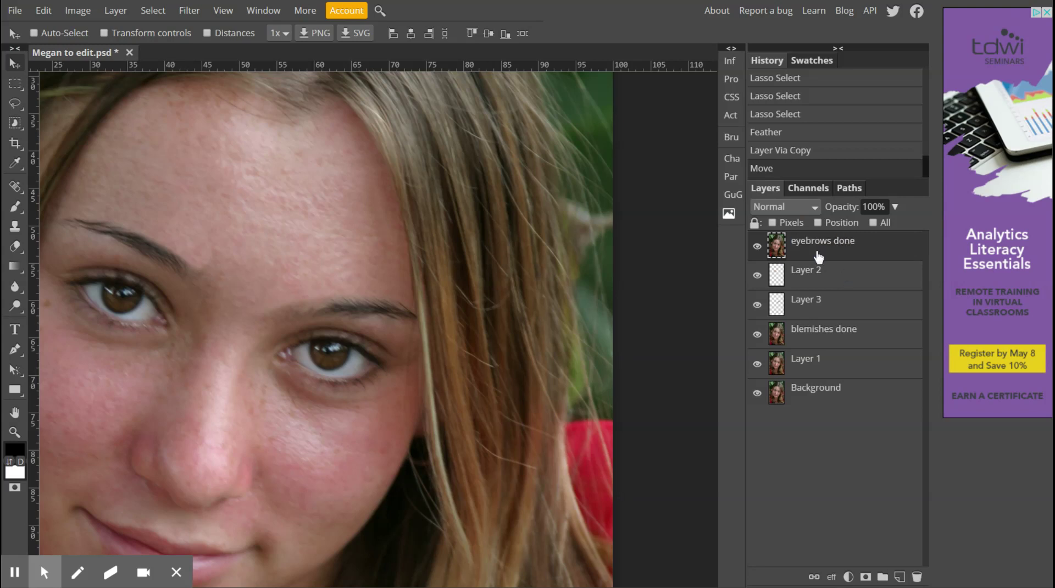